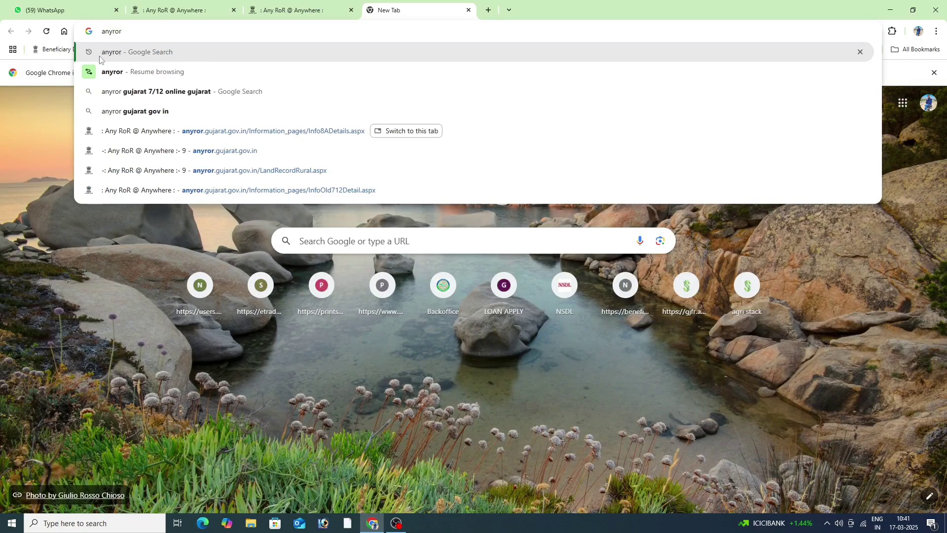
Search Google for anyror and open the 'AnyRoR - Gujarat State Portal' result.
click(110, 52)
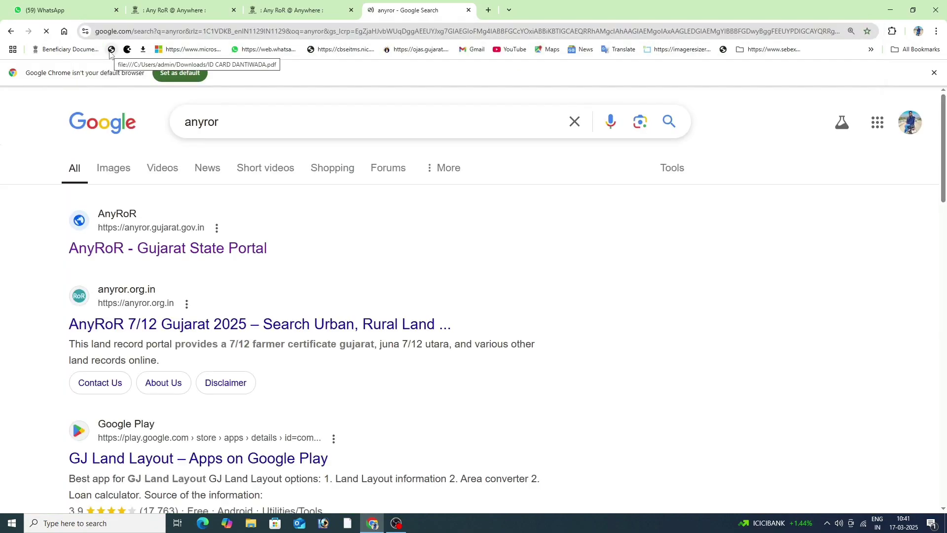
drag(57, 243, 275, 265)
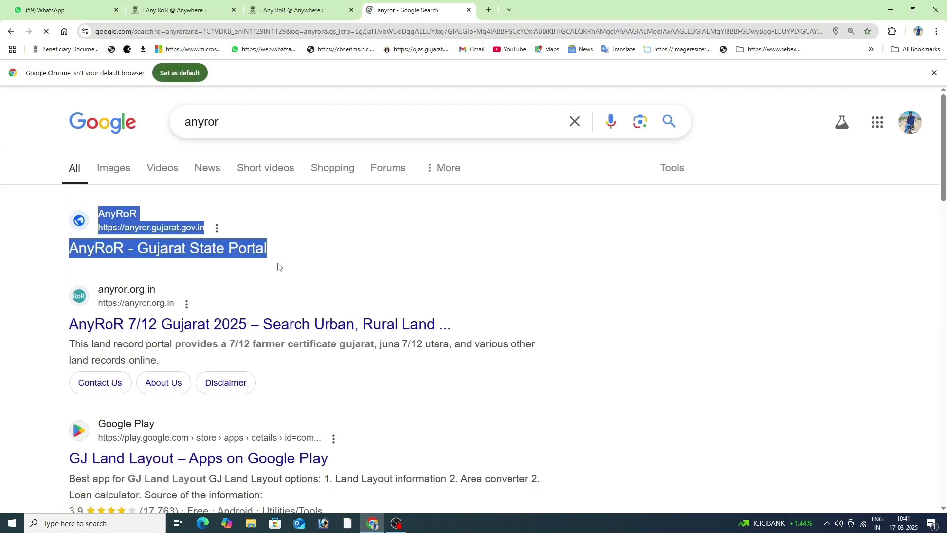
click(227, 279)
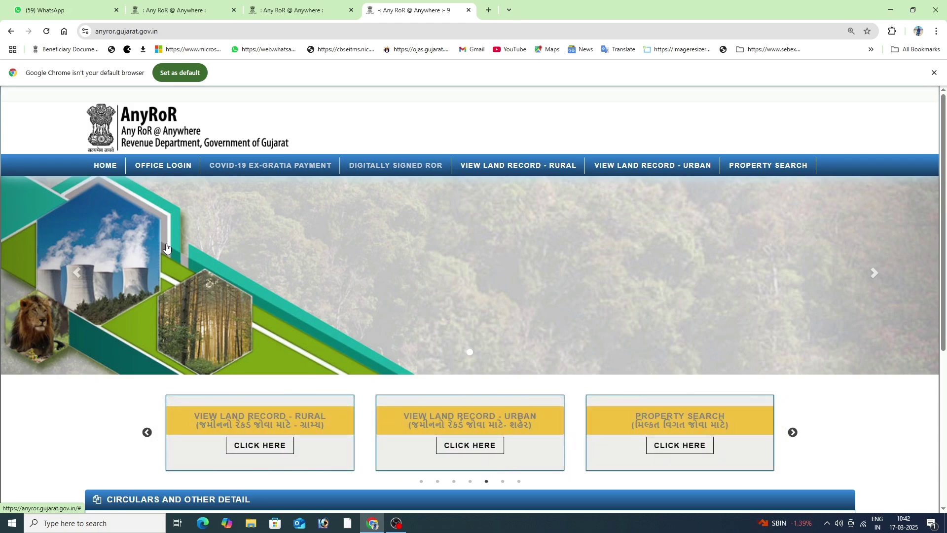
On the Digitally Signed RoR login, enter the mobile number and captcha, then request an OTP.
click(393, 167)
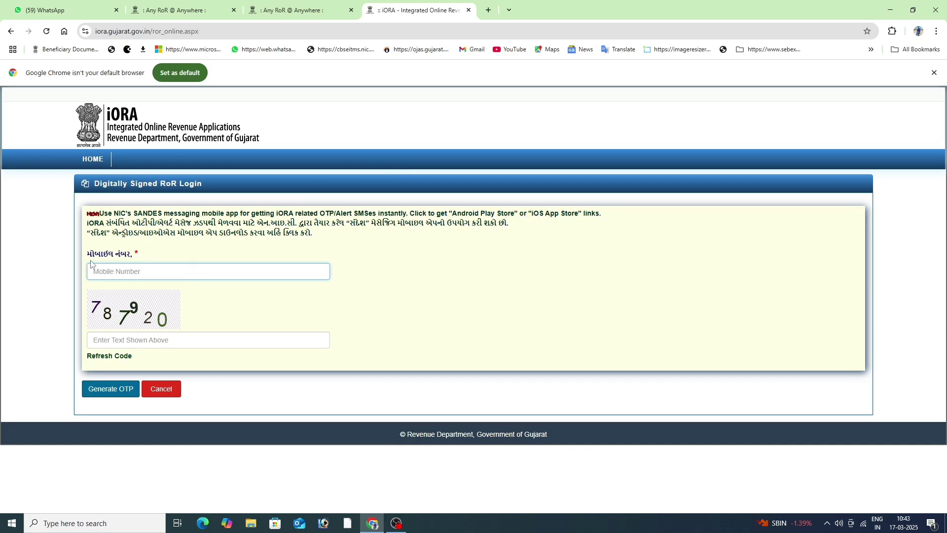
drag(87, 254, 131, 255)
click(119, 273)
click(108, 342)
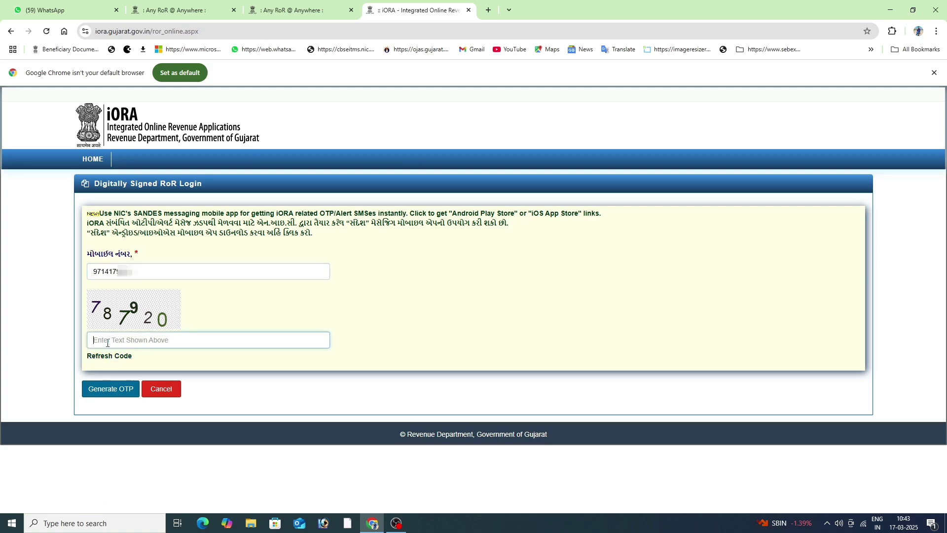
click(105, 390)
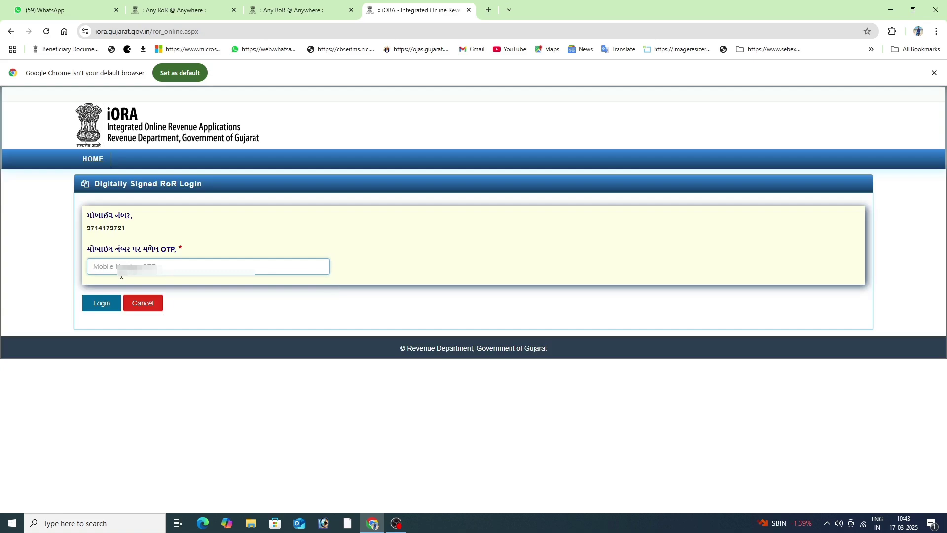
Enter the received OTP and log in.
drag(88, 249, 192, 252)
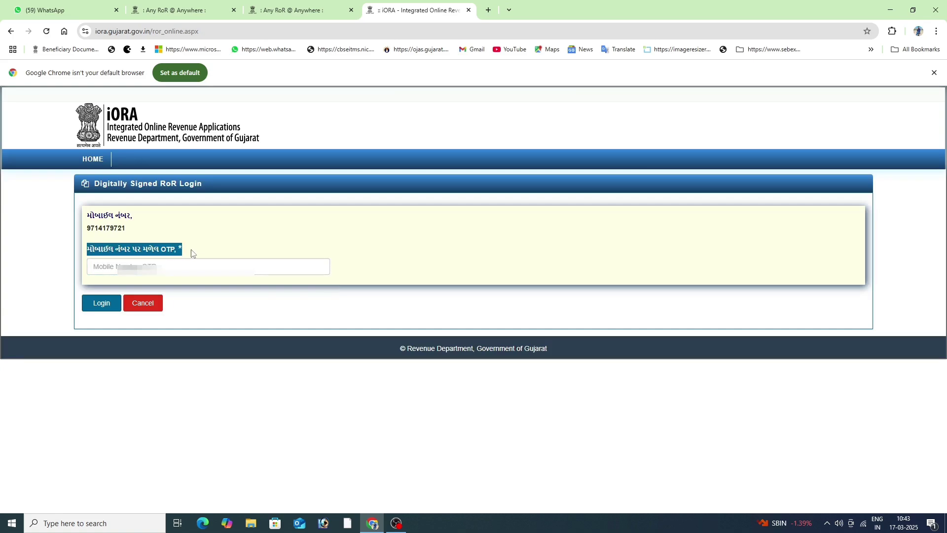
click(152, 270)
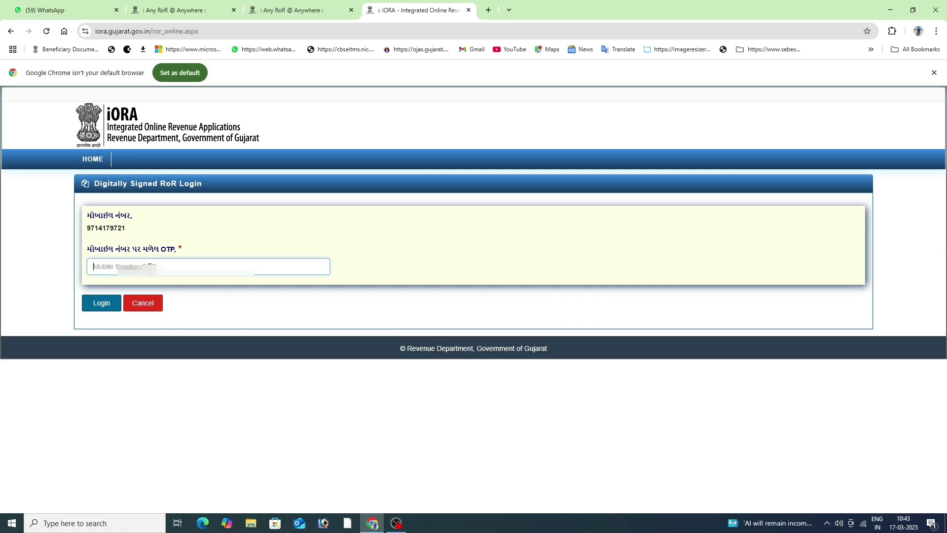
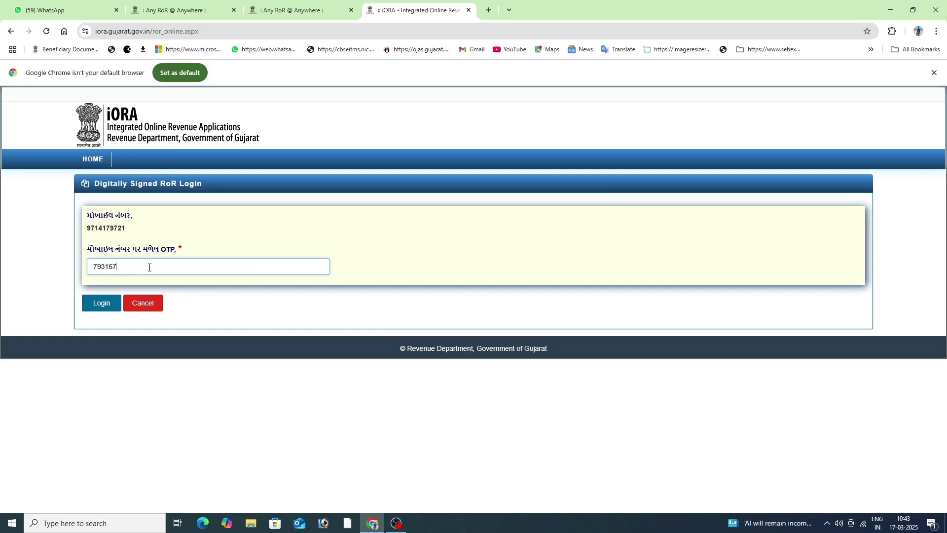
click(95, 307)
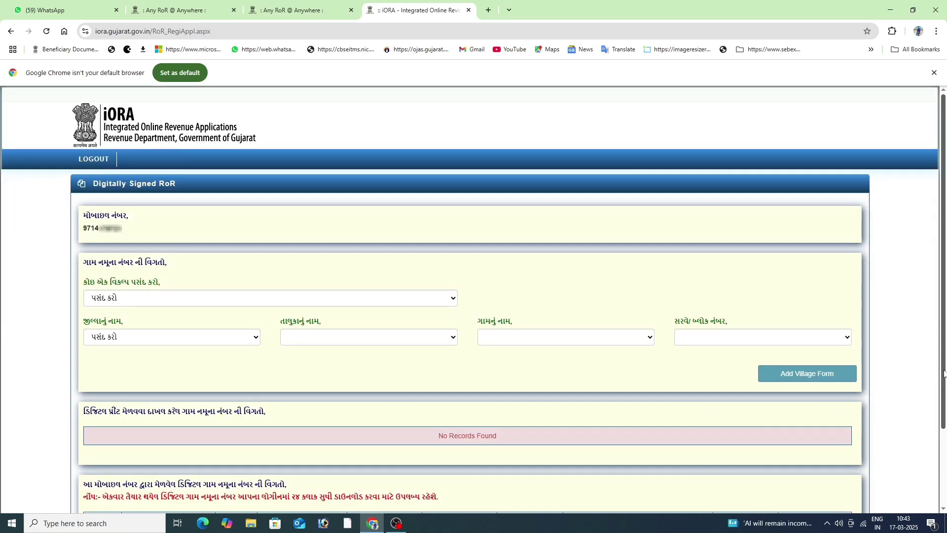
Choose village form ગામ નમૂના નં. ૮-અ (VF-8A) as the request type.
scroll(382, 349, down, 2)
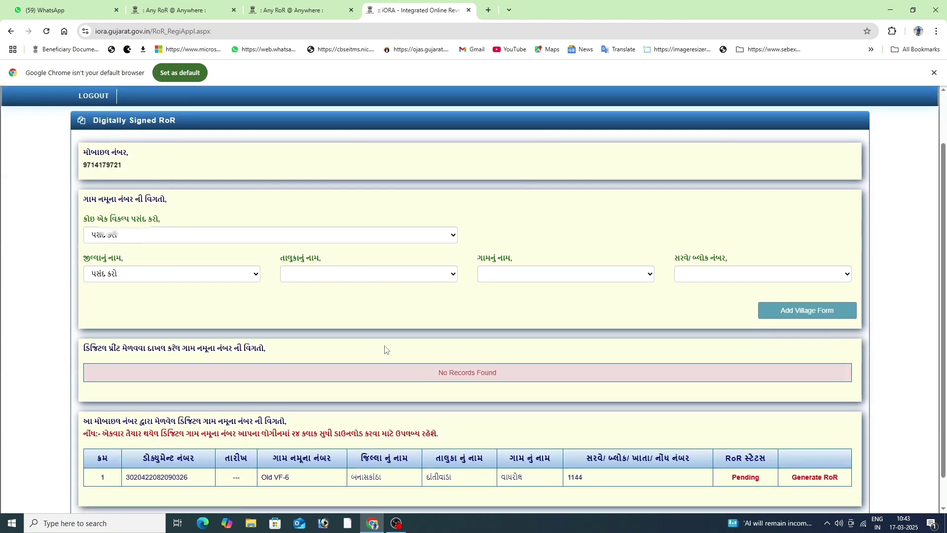
scroll(439, 281, up, 2)
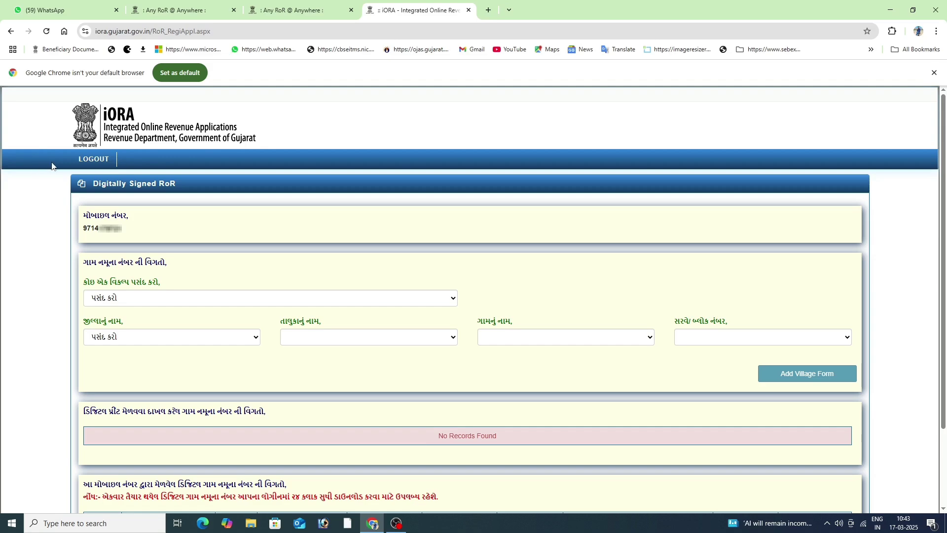
drag(84, 262, 163, 262)
drag(82, 282, 183, 288)
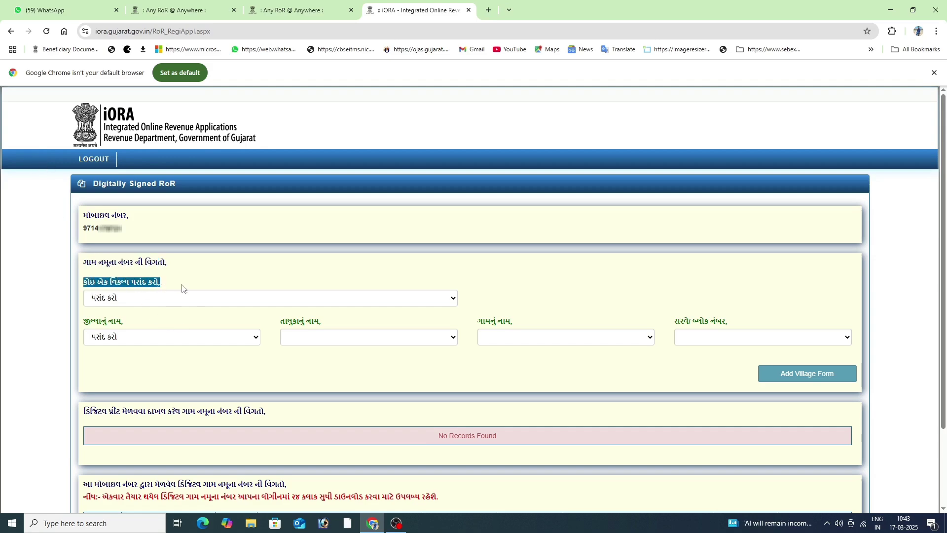
click(146, 302)
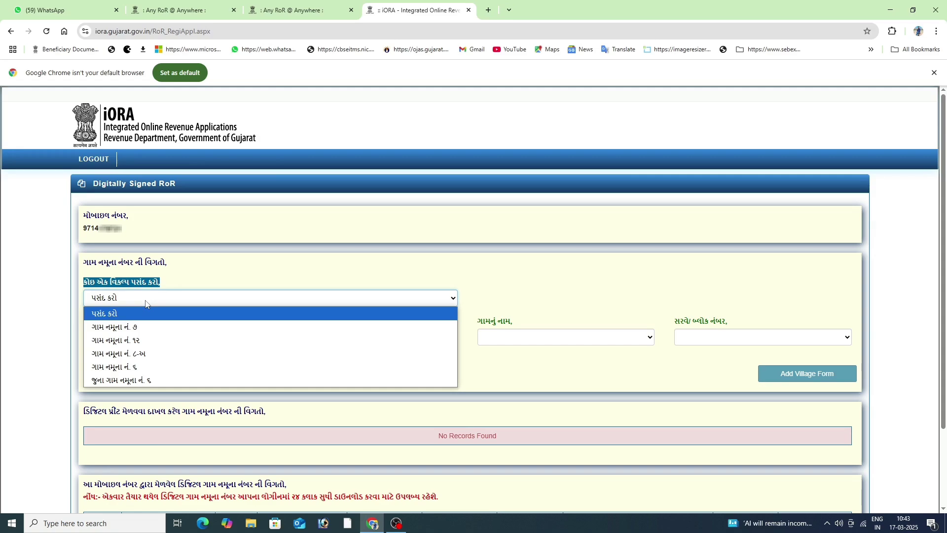
click(149, 353)
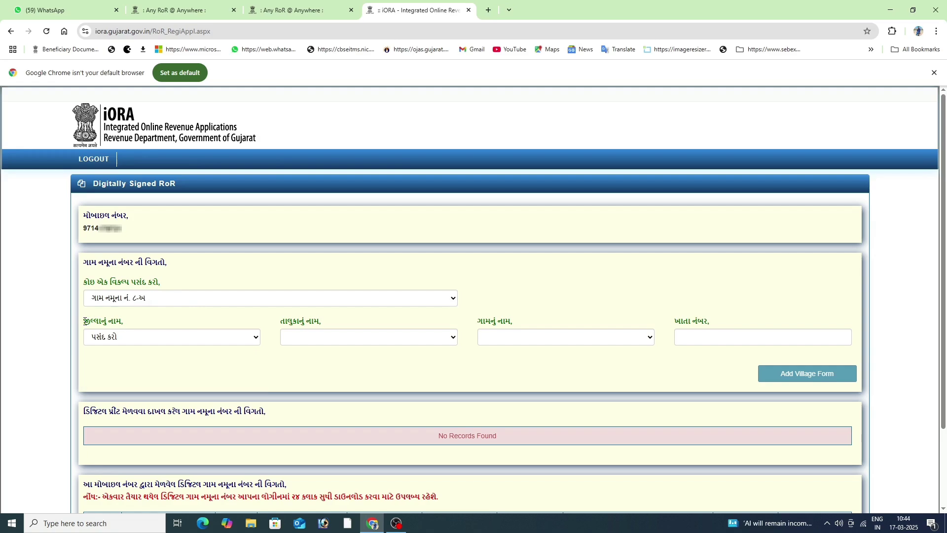
Select district બનાસકાંઠા, taluka દાંતીવાડા and village ભાખર મોટી.
drag(85, 321, 127, 327)
click(126, 339)
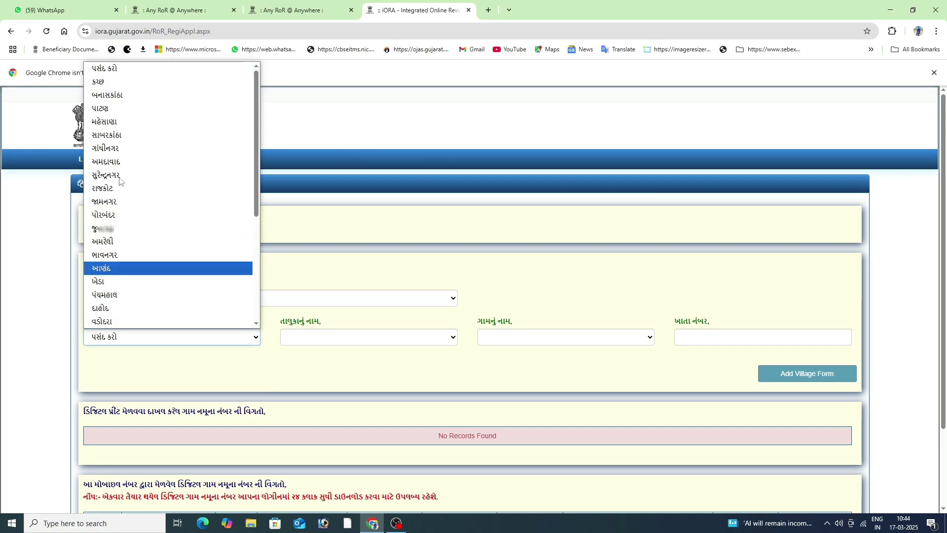
click(118, 96)
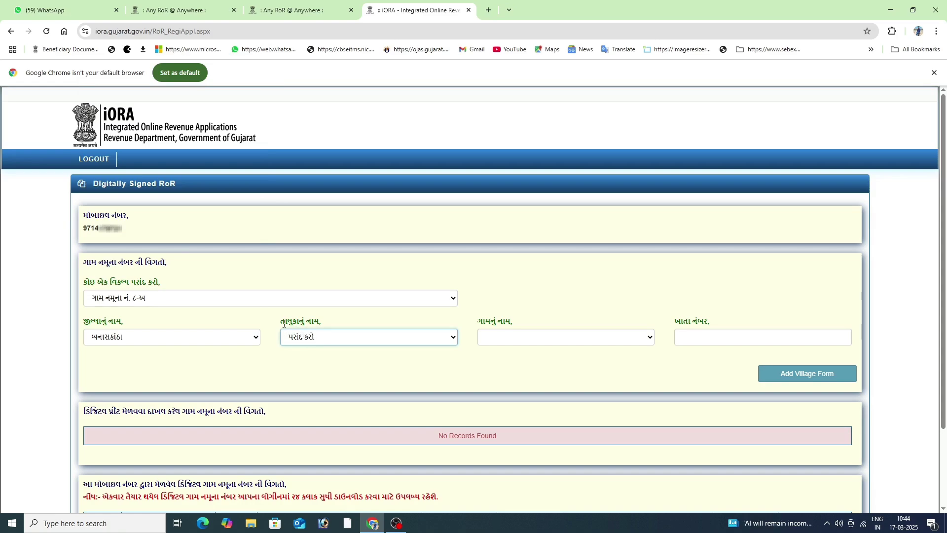
drag(290, 326, 332, 328)
click(331, 337)
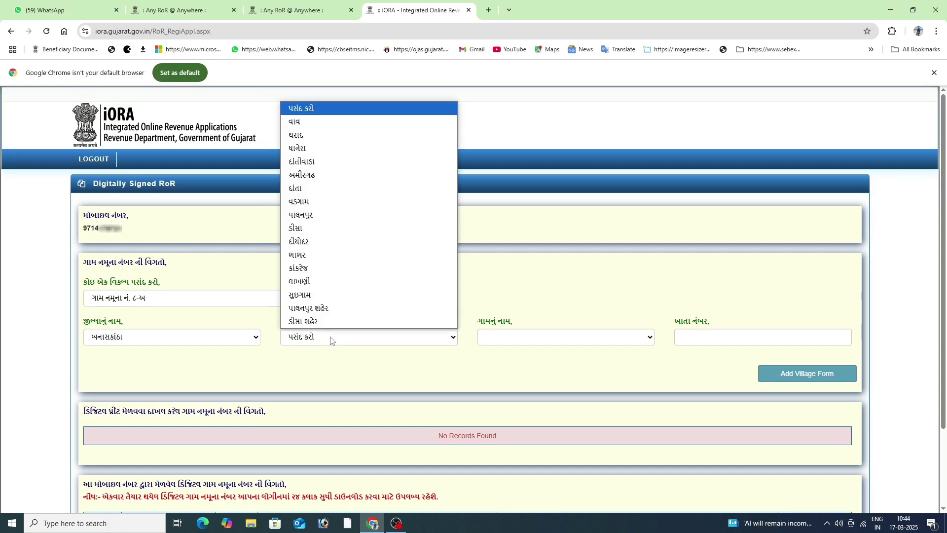
click(315, 163)
click(510, 344)
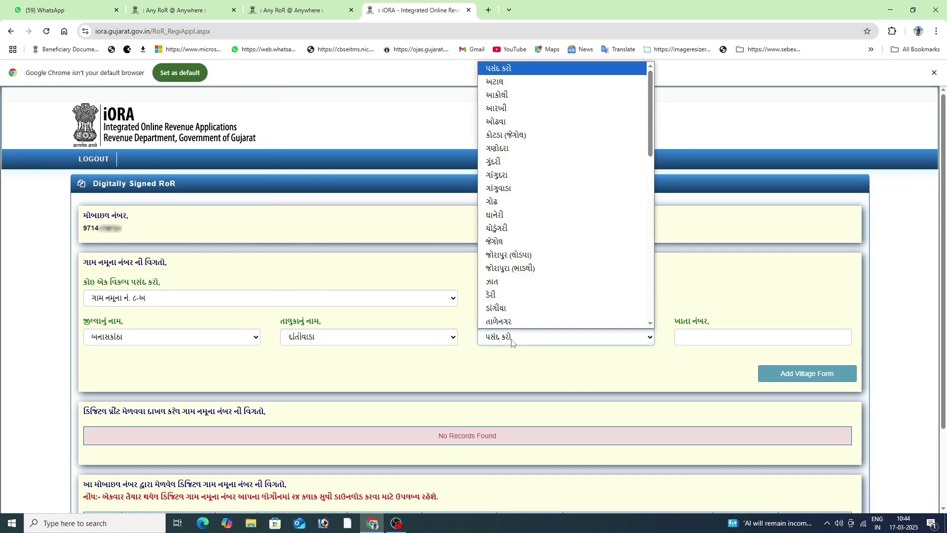
scroll(537, 279, down, 5)
click(538, 187)
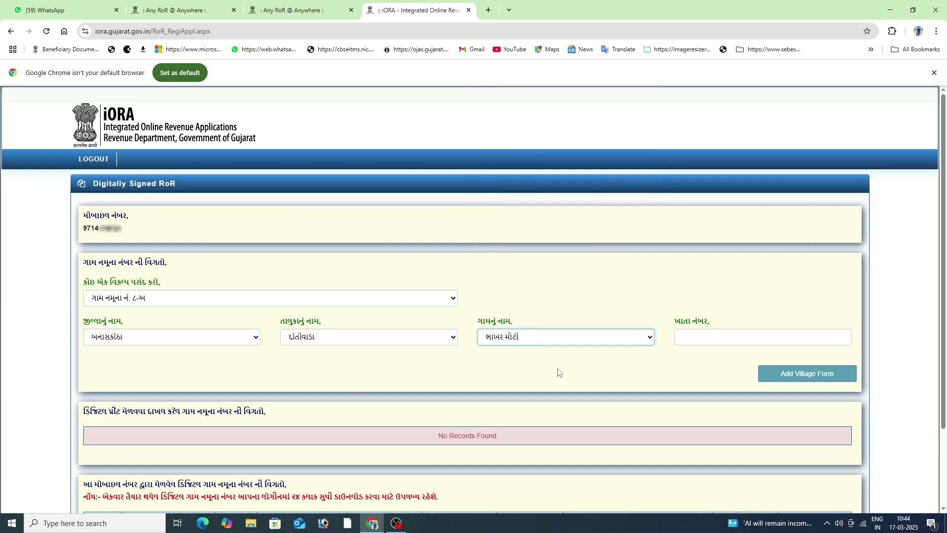
Enter khata number 1703 and add the VF-8A record to the list.
drag(674, 321, 720, 327)
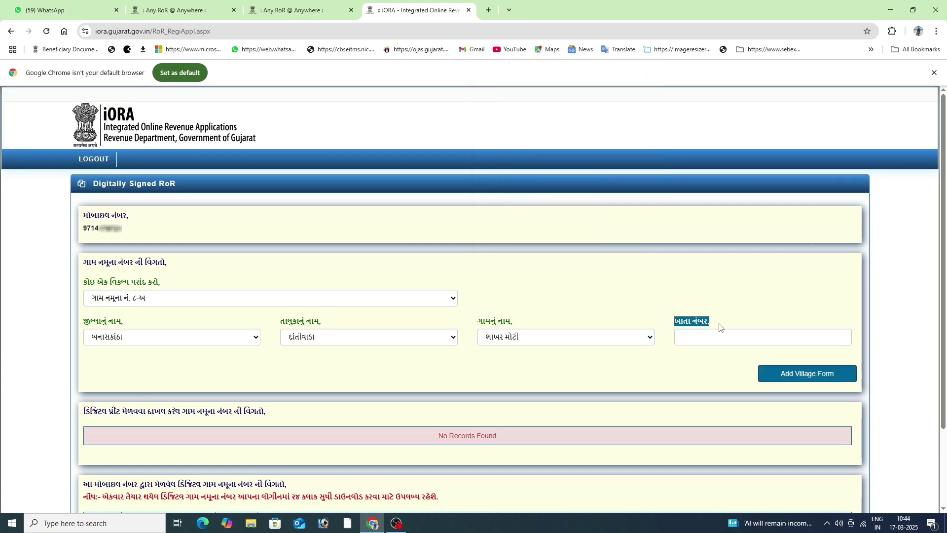
click(696, 339)
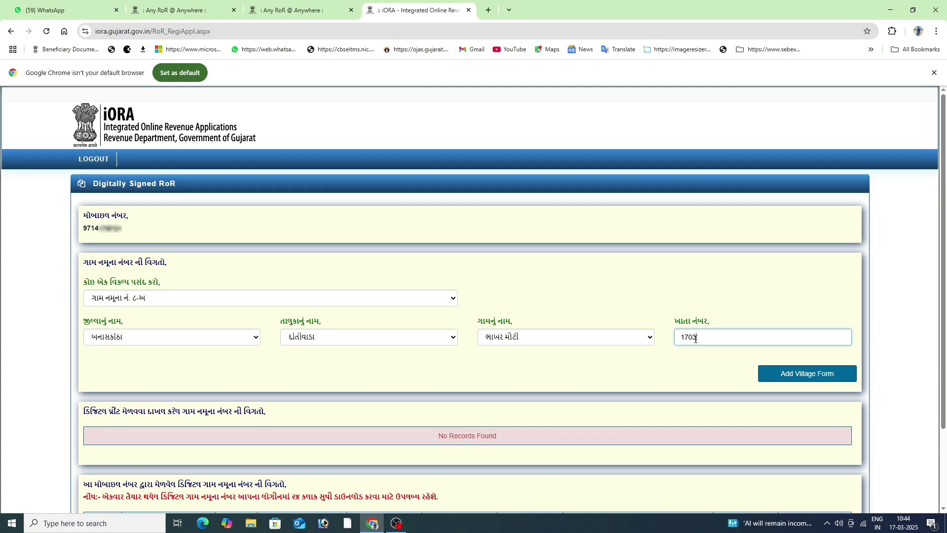
click(780, 371)
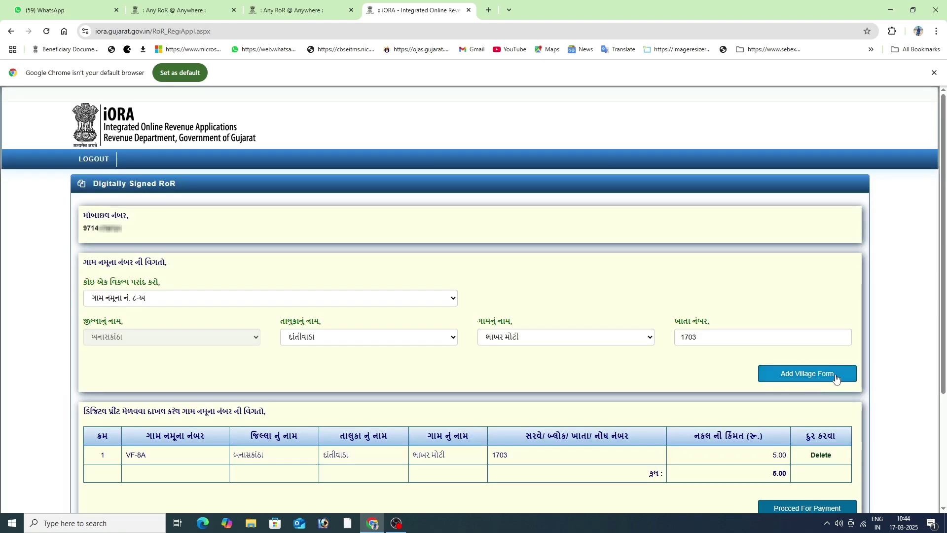
Switch to village form 7 and add the record for survey number 1244.
click(150, 299)
click(153, 326)
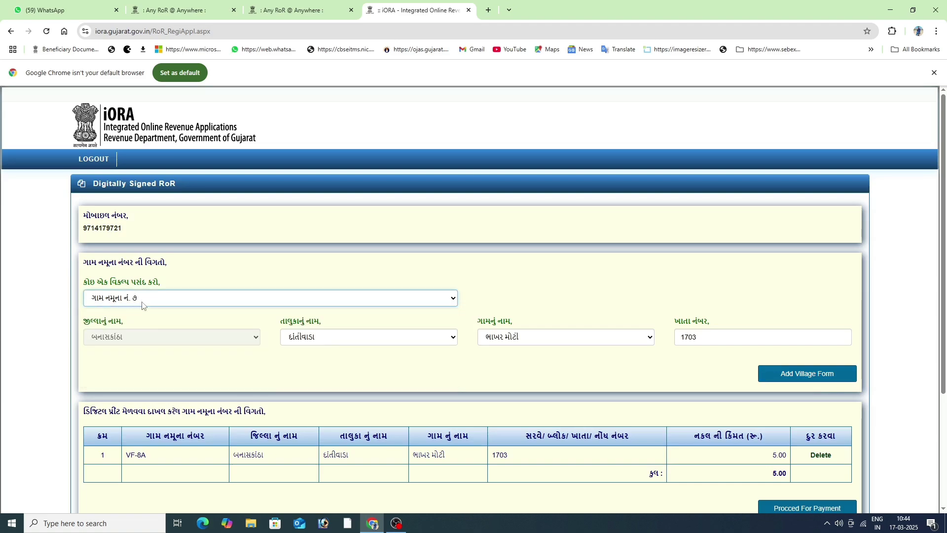
drag(677, 326, 732, 337)
click(732, 337)
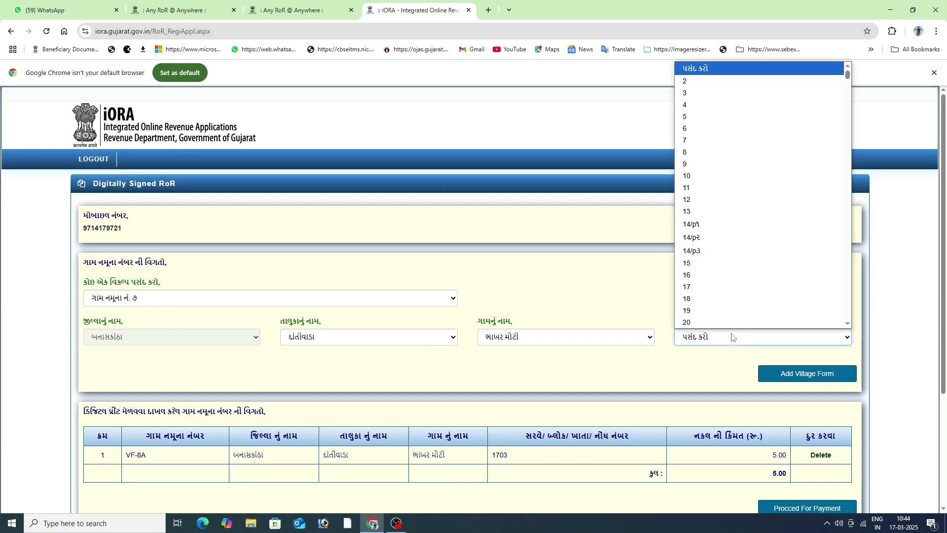
text(1244)
key(Return)
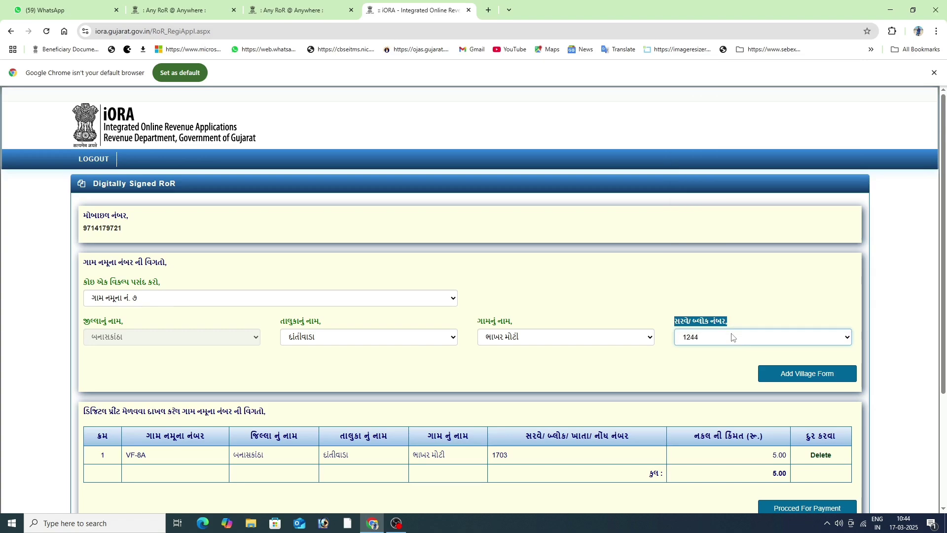
click(787, 371)
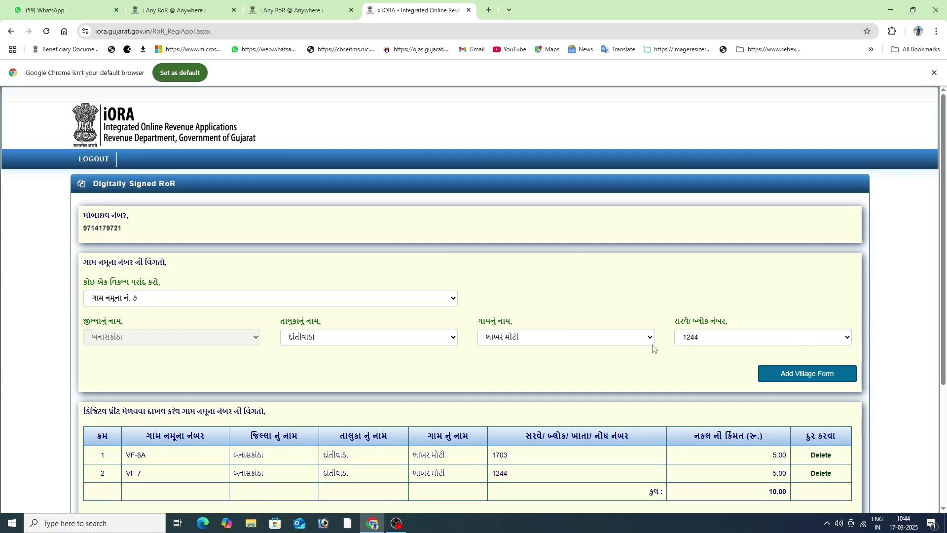
Add another VF-7 record for survey number 1245.
click(711, 339)
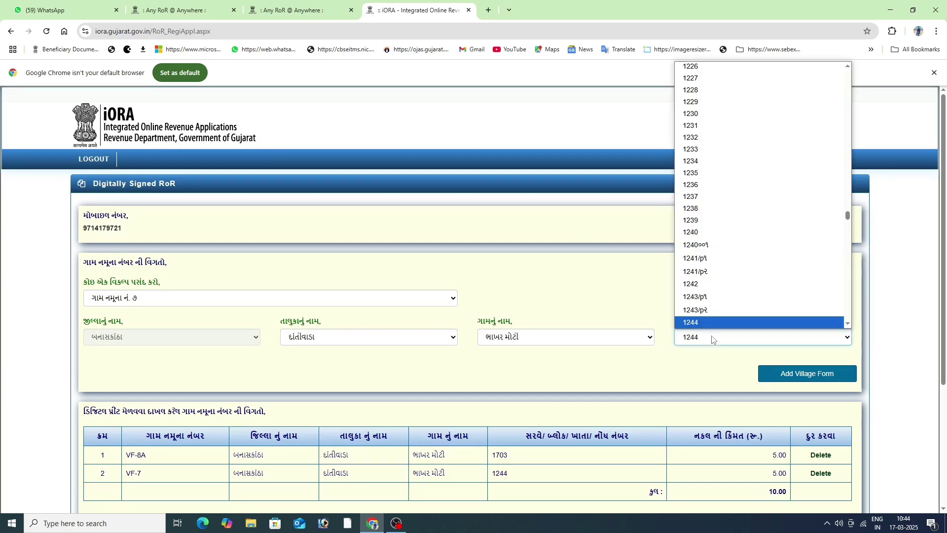
key(Down)
key(Return)
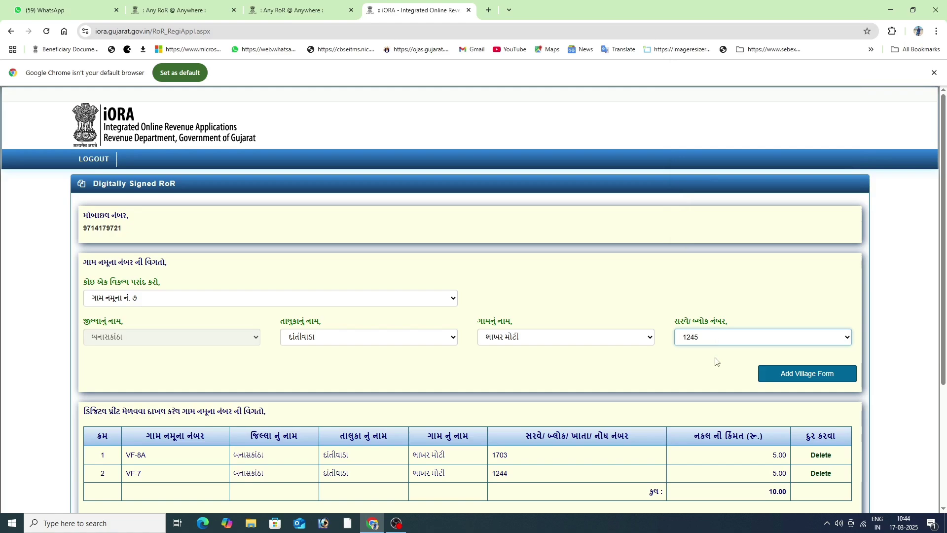
click(789, 369)
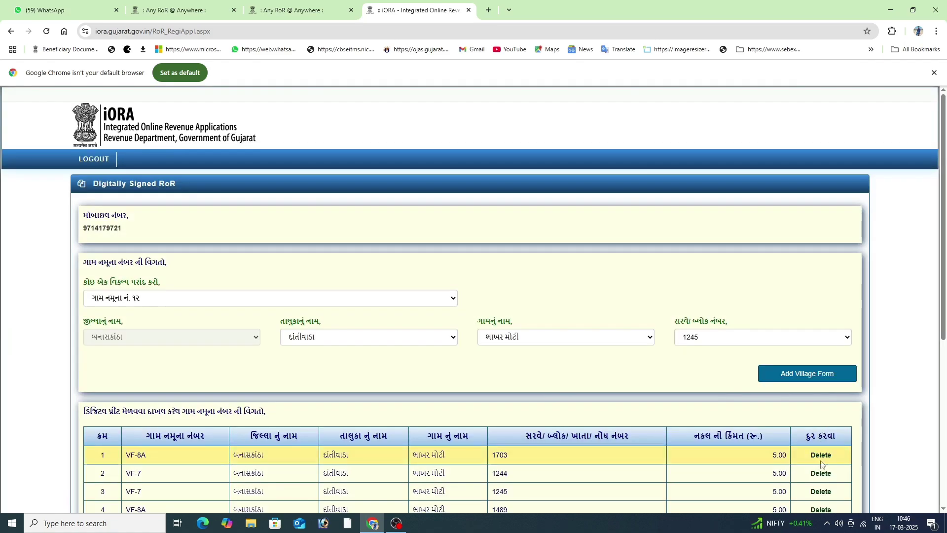
Proceed to payment for the eight forms and pay the Rs 40.00 total.
scroll(818, 419, down, 5)
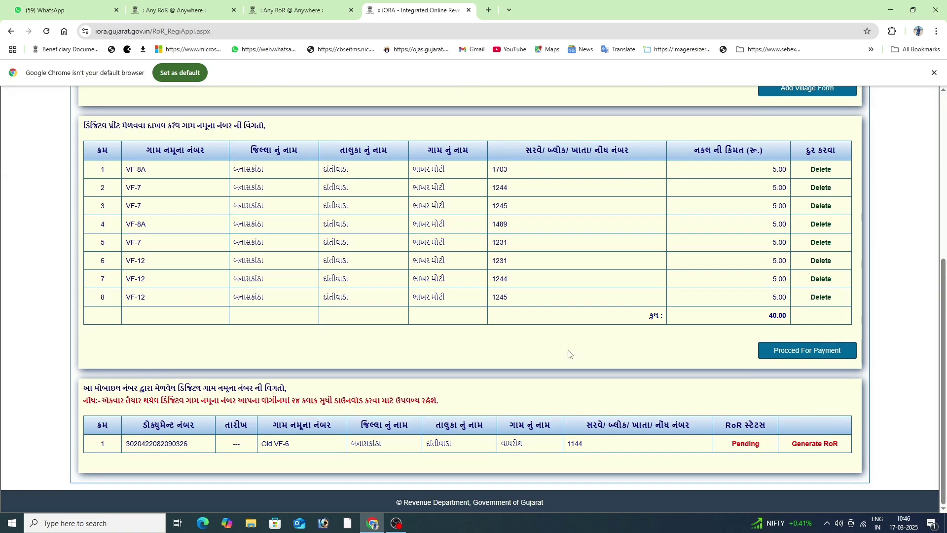
click(812, 351)
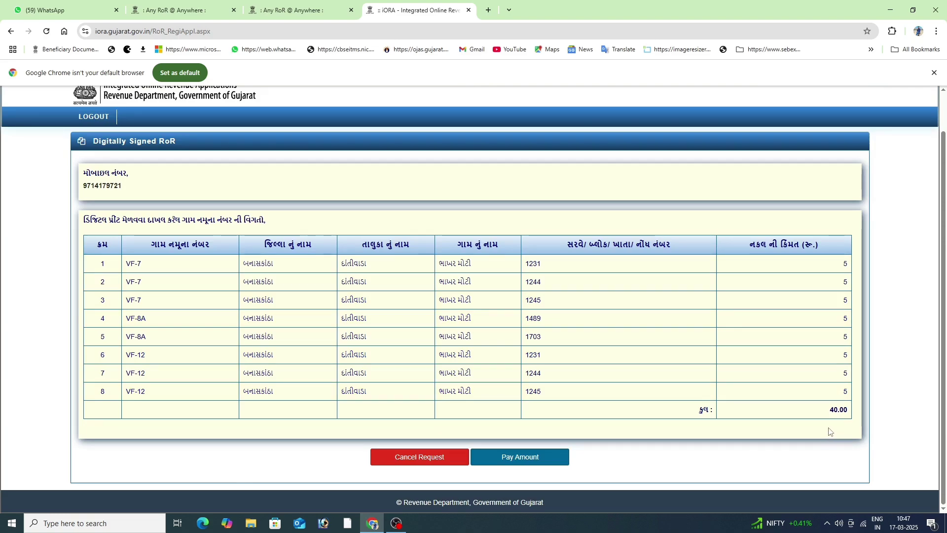
click(531, 461)
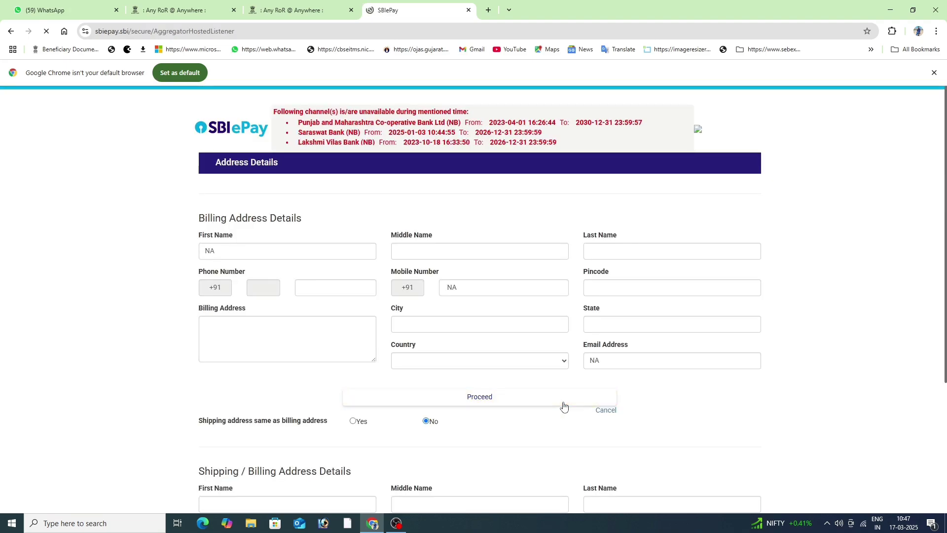
Confirm the billing address and pay the Rs 40.00 by UPI QR code.
click(564, 403)
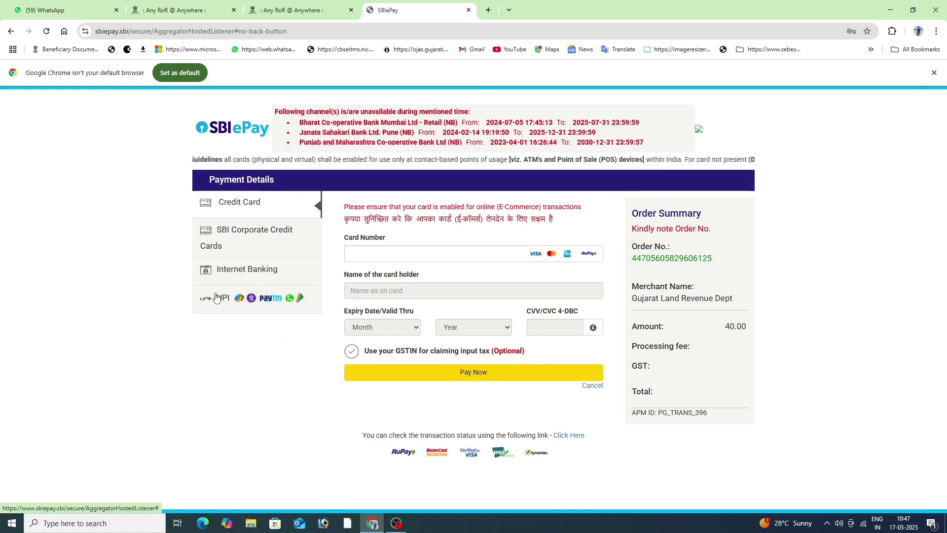
click(249, 299)
click(421, 230)
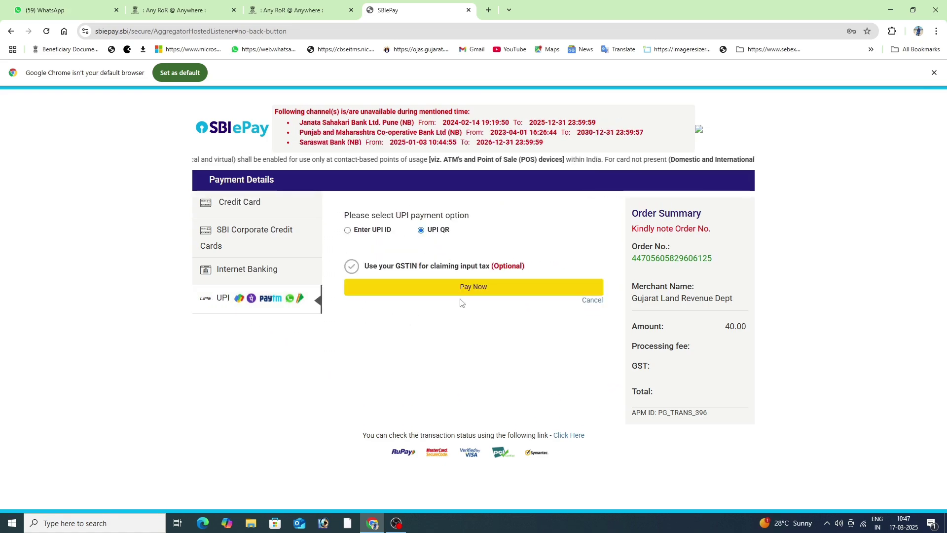
click(470, 287)
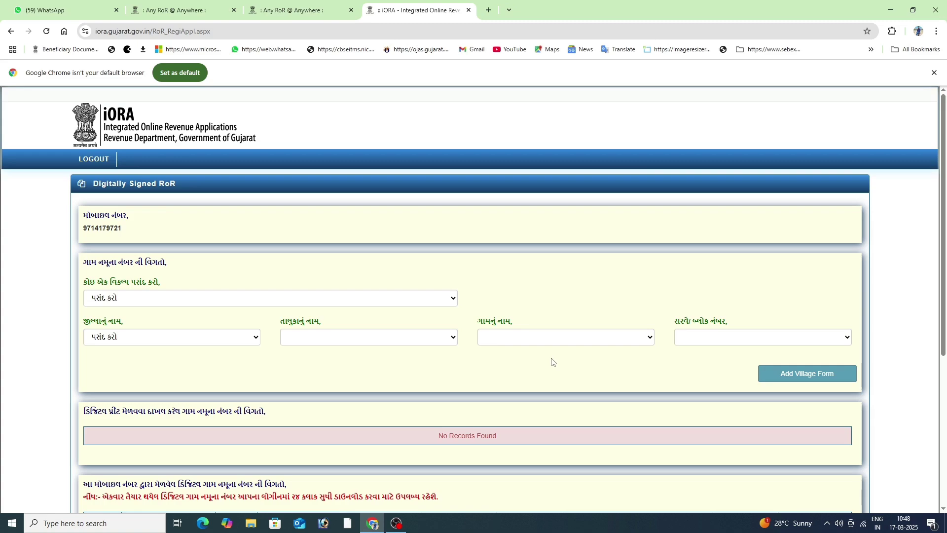
Generate the RoR for the VF-7 survey 1231 row and download it.
scroll(620, 372, down, 5)
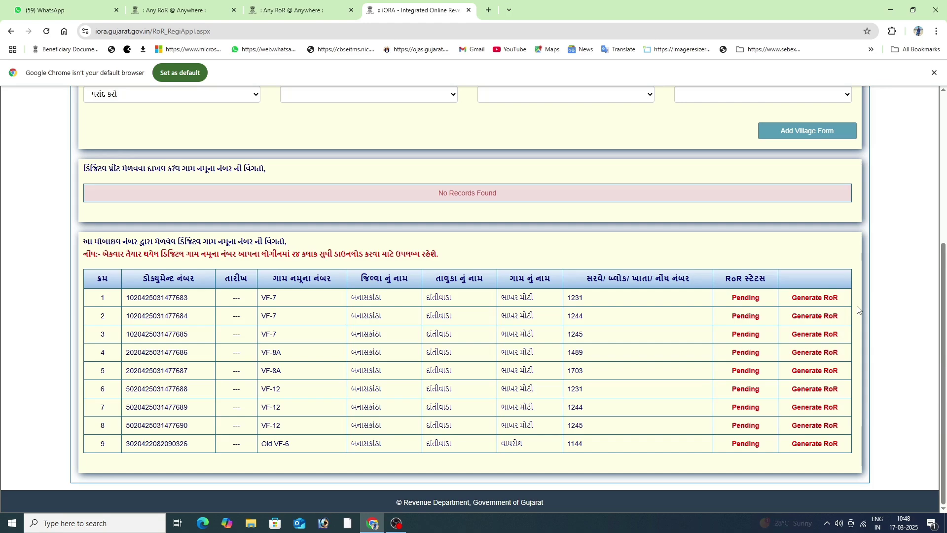
click(813, 299)
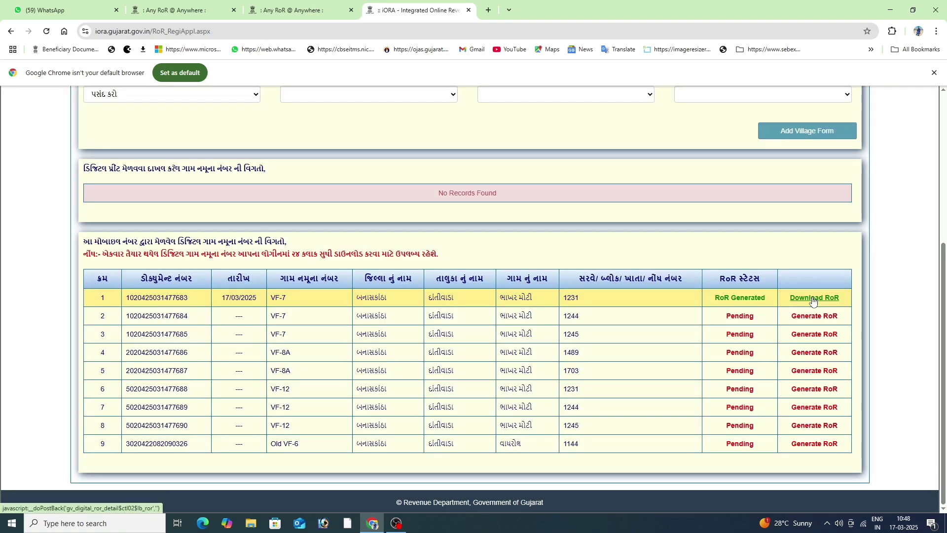
click(813, 298)
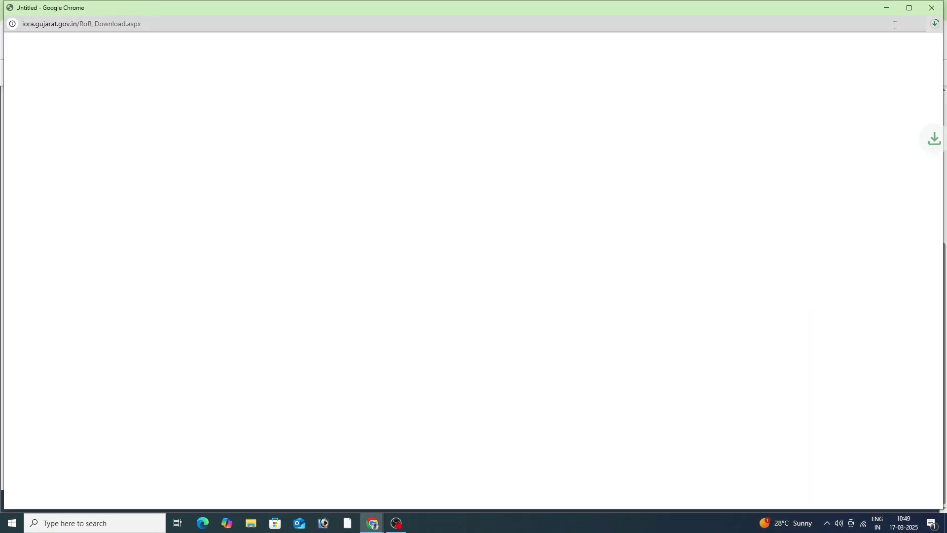